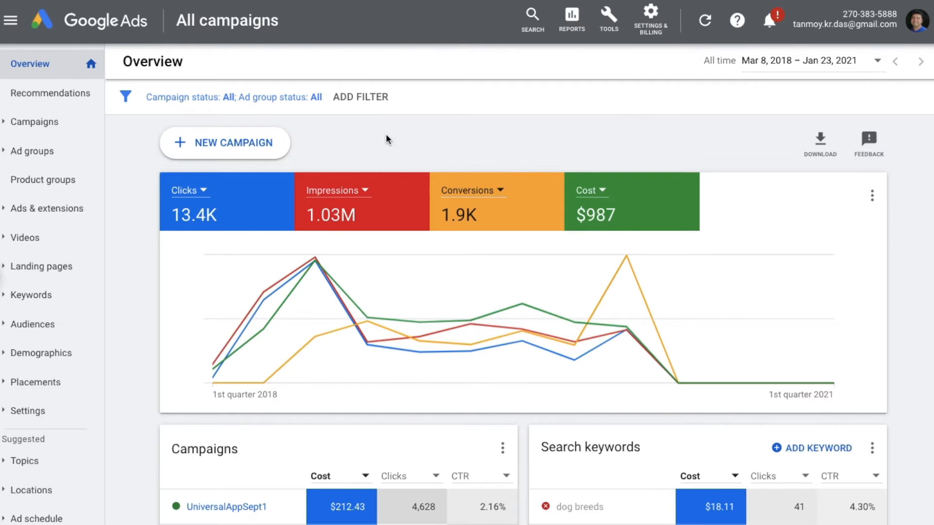
# Start a new campaign with the Sales goal and the Smart campaign type, and continue to the business setup.
pyautogui.click(258, 152)
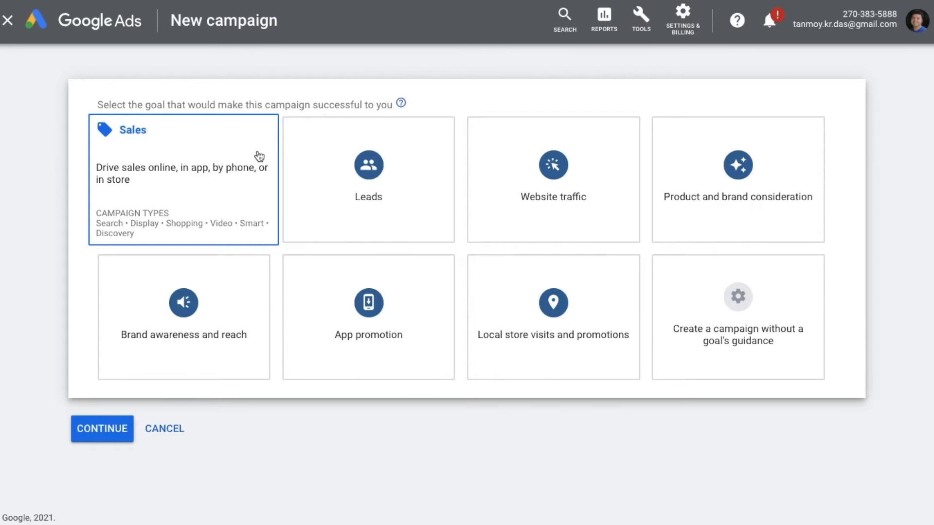
pyautogui.click(234, 178)
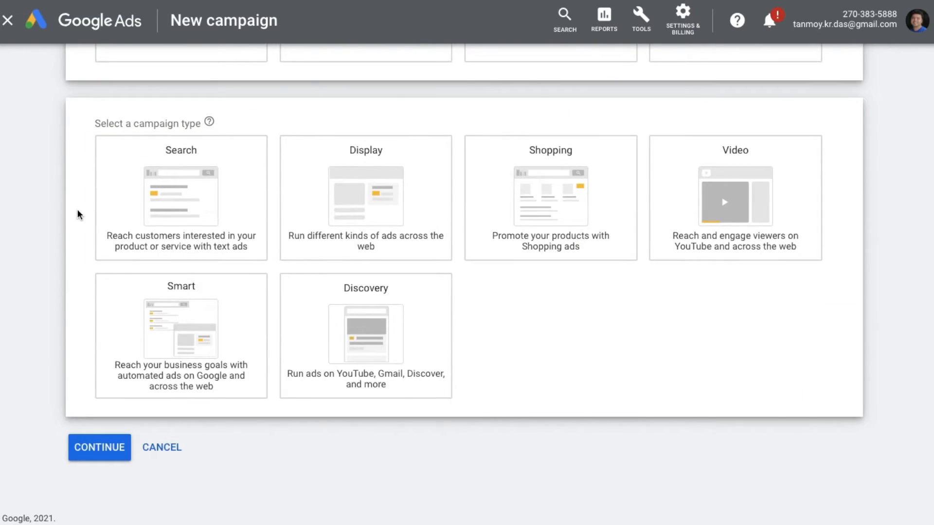
pyautogui.moveTo(162, 321)
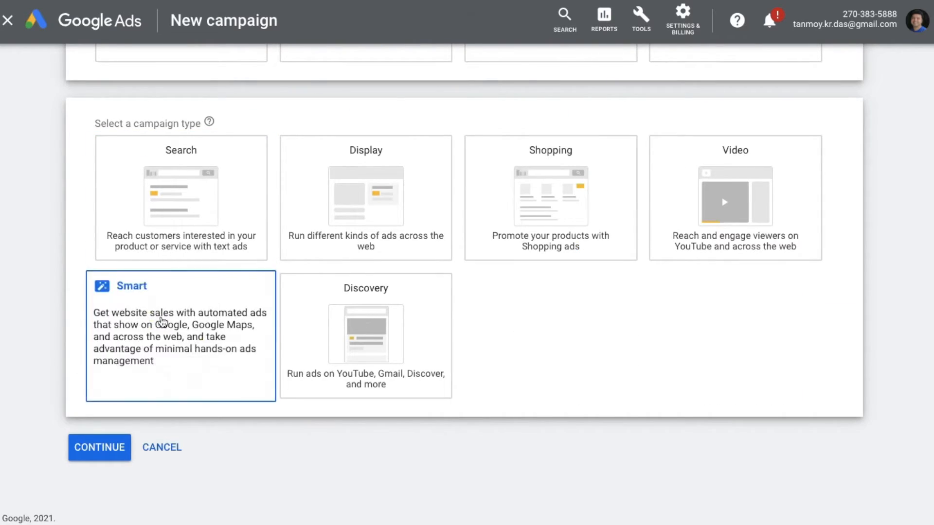
pyautogui.click(204, 321)
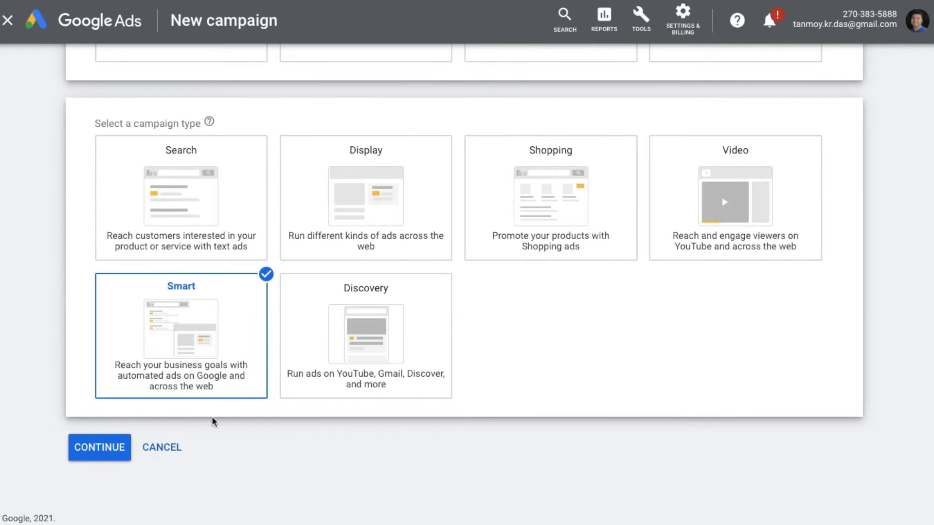
pyautogui.click(115, 452)
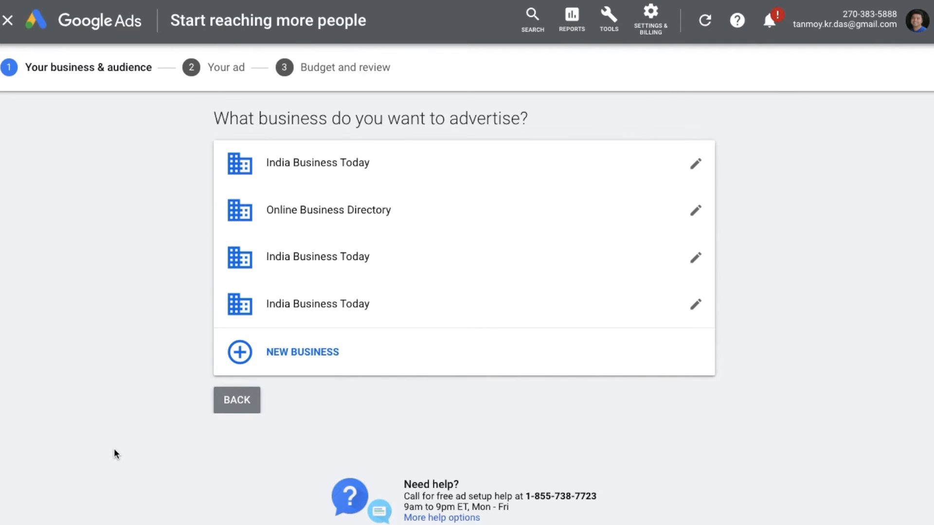
pyautogui.click(329, 364)
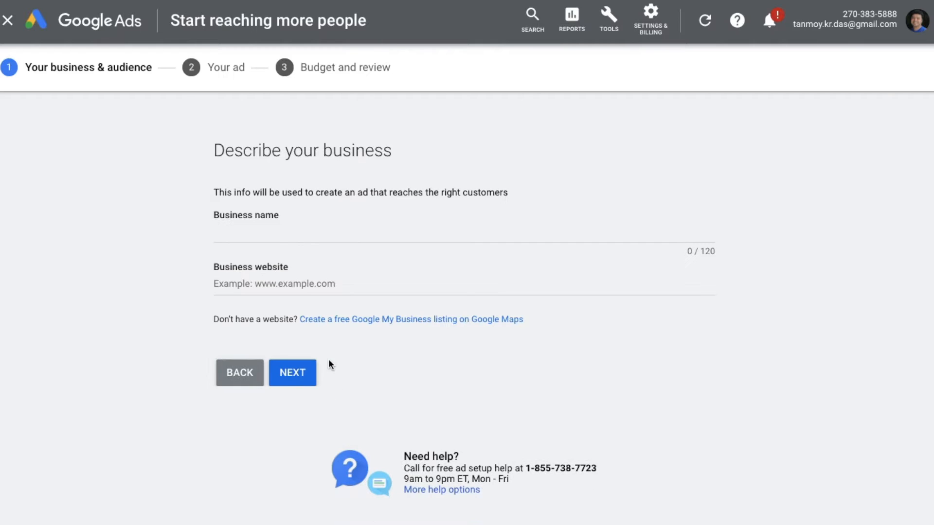
pyautogui.click(296, 235)
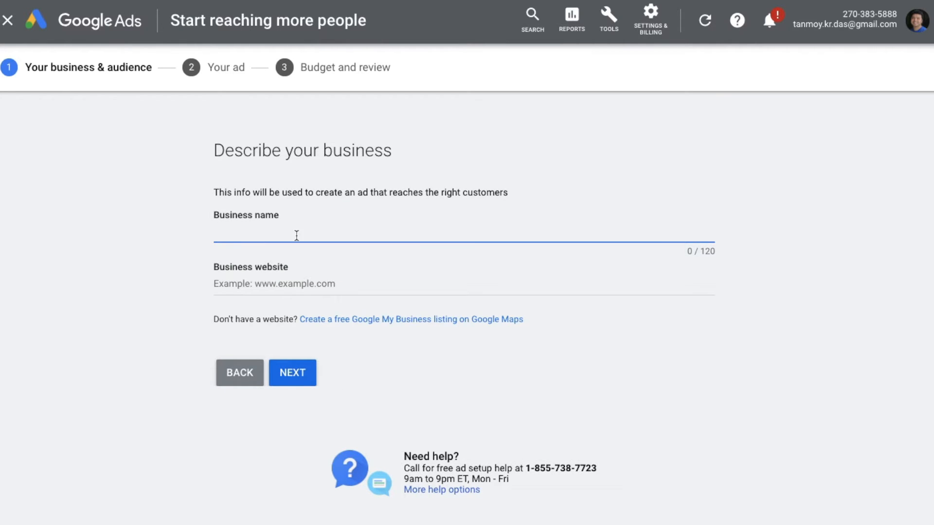
pyautogui.write('India Business Today')
pyautogui.click(282, 287)
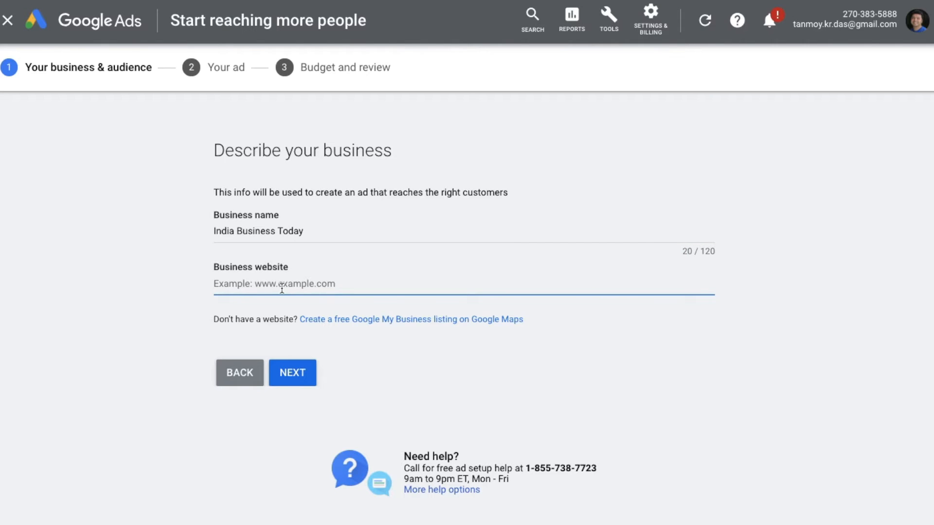
pyautogui.write('www')
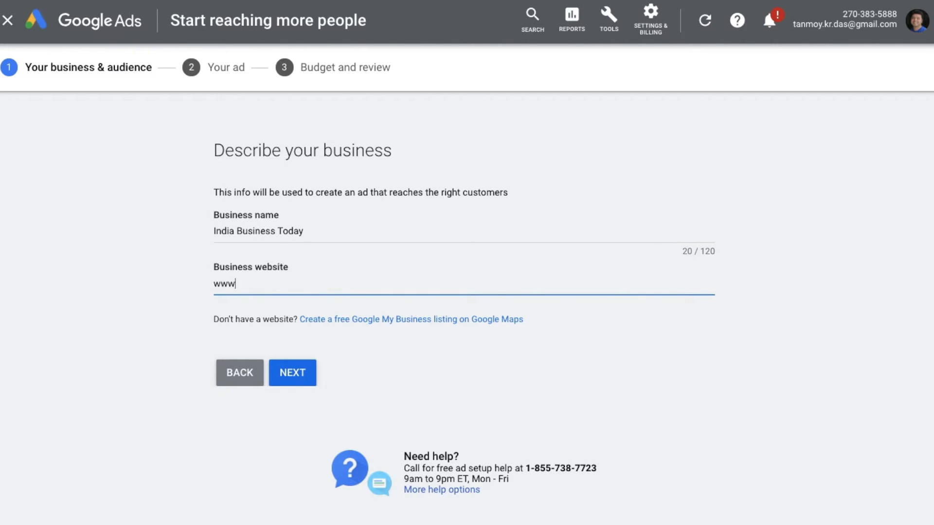
pyautogui.write('.indiabusinesstoday.')
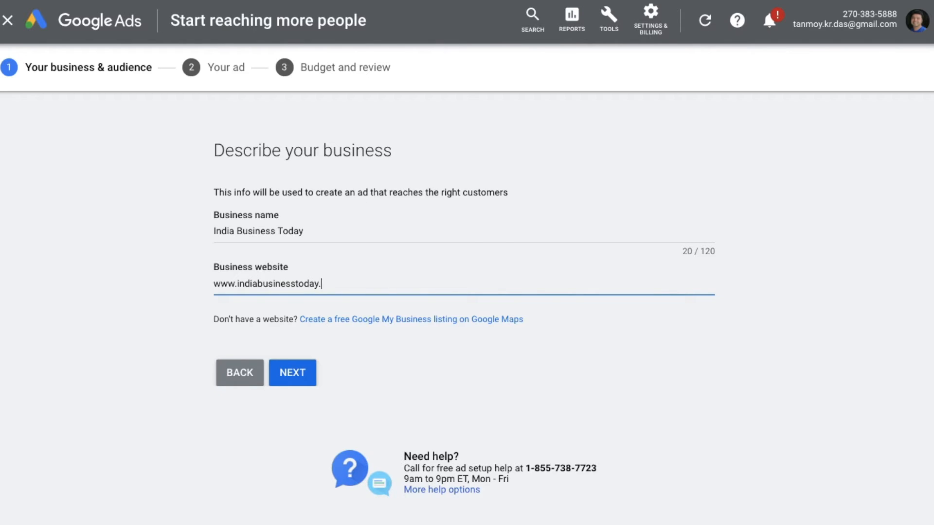
pyautogui.write('in')
pyautogui.click(310, 373)
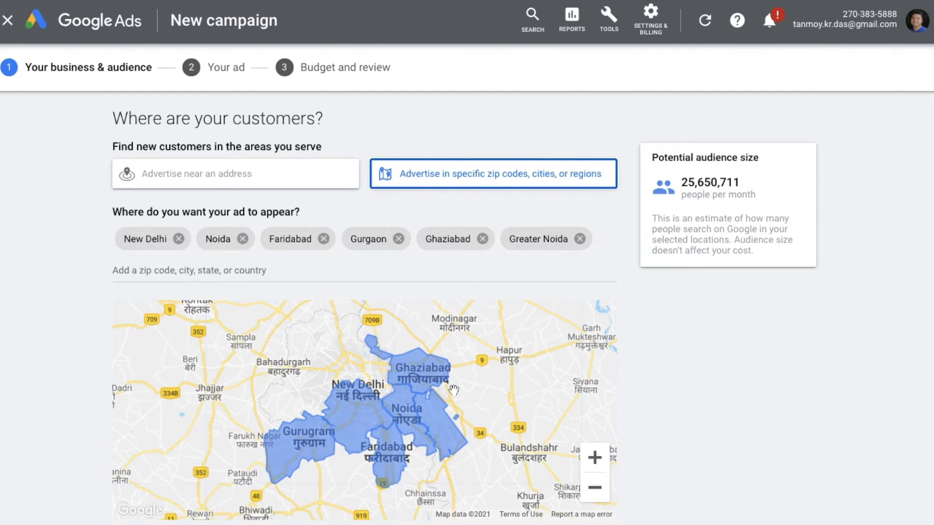
# Add India to the locations where the ad appears and proceed to the keyword themes.
pyautogui.click(258, 271)
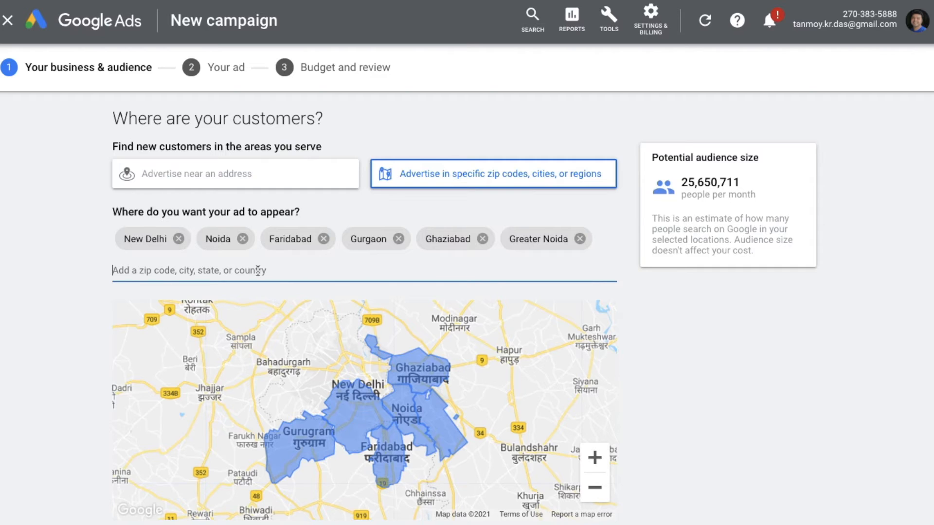
pyautogui.write('india')
pyautogui.click(253, 312)
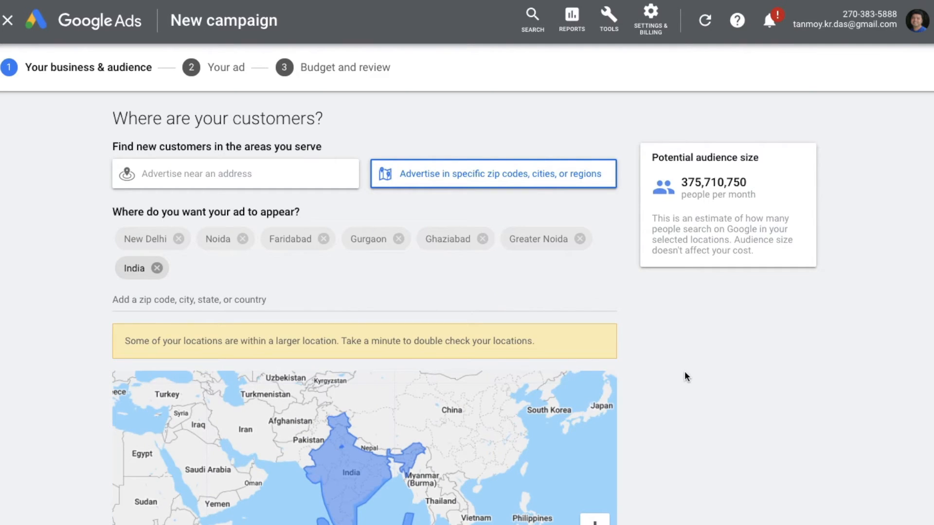
pyautogui.scroll(-5, 684, 372)
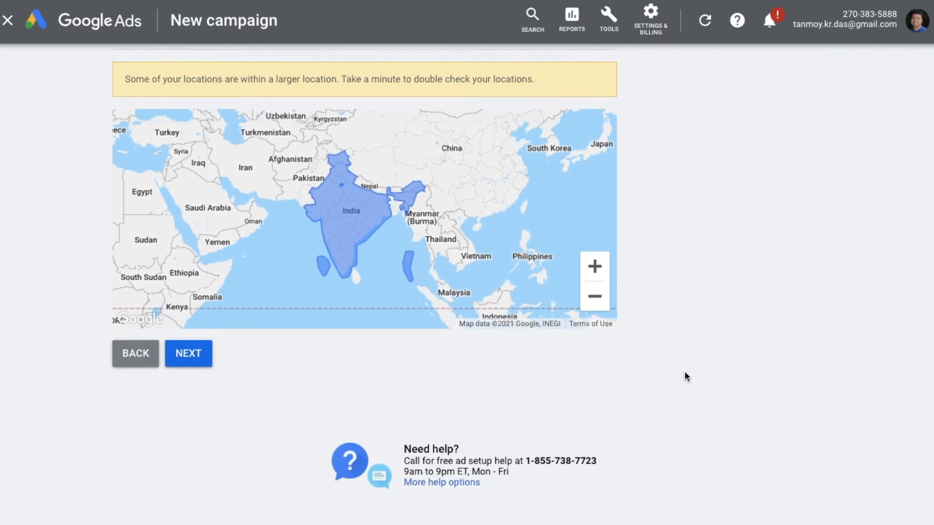
pyautogui.click(196, 354)
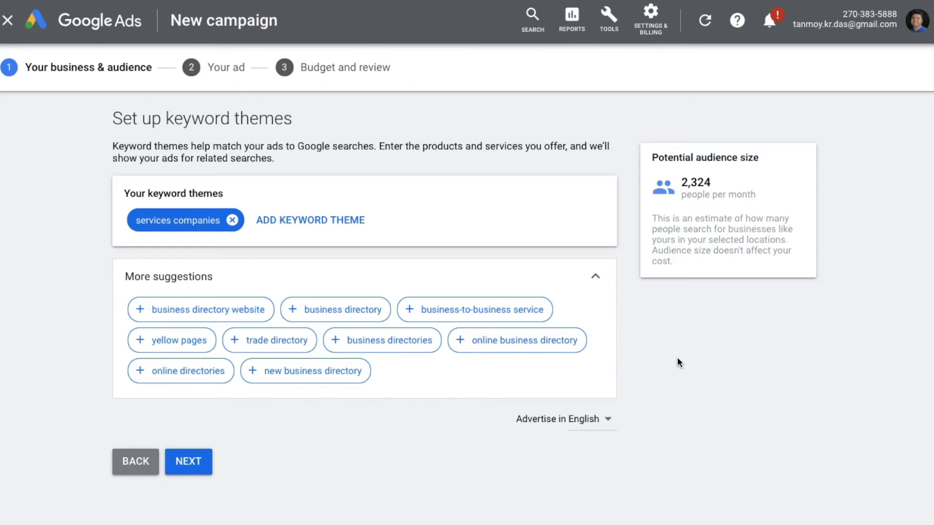
# Add the suggested keyword themes business directory website, online business directory, business directories and new business directory.
pyautogui.click(214, 309)
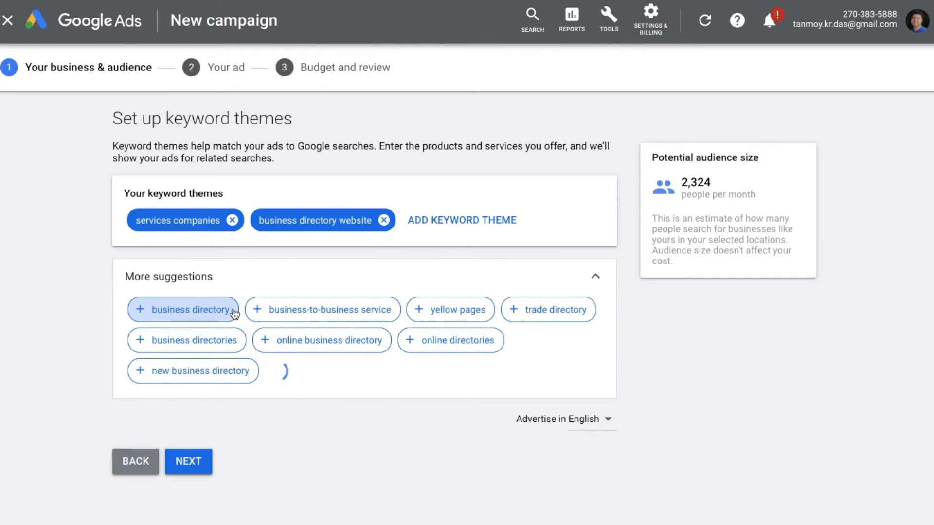
pyautogui.click(338, 340)
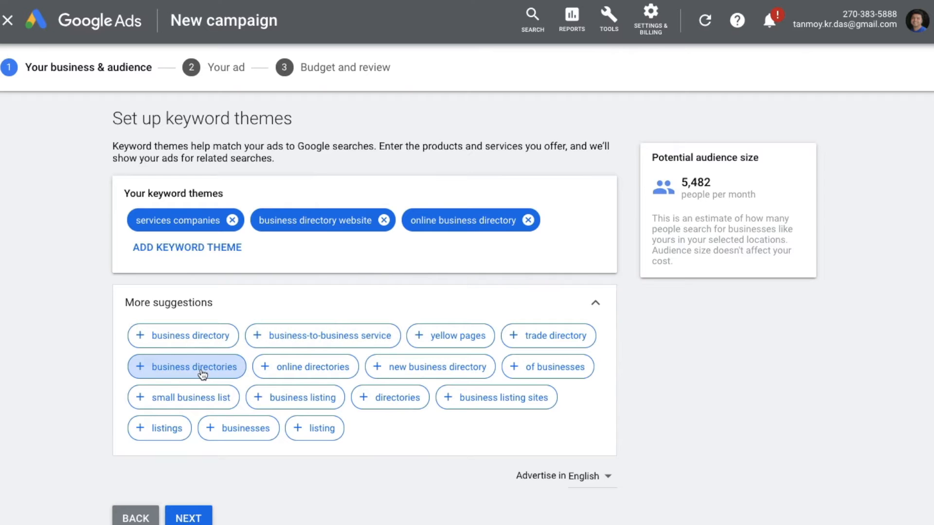
pyautogui.click(174, 370)
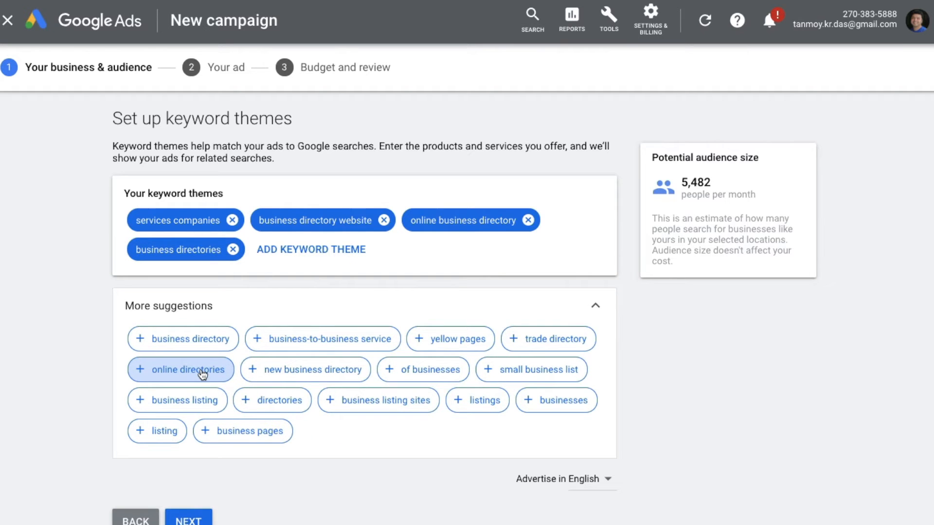
pyautogui.click(317, 374)
# Look up and add the keyword themes business listing and online business listings, and proceed to writing the ad.
pyautogui.click(430, 250)
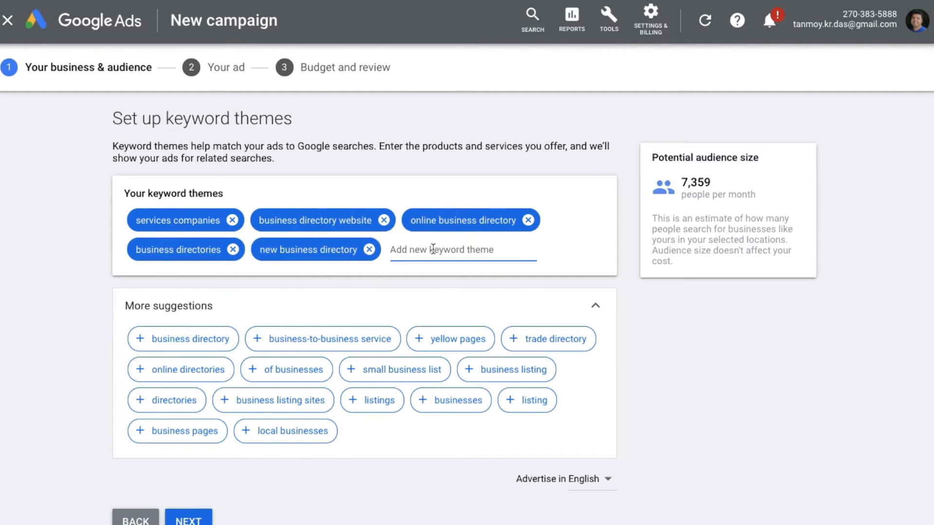
pyautogui.write('business l')
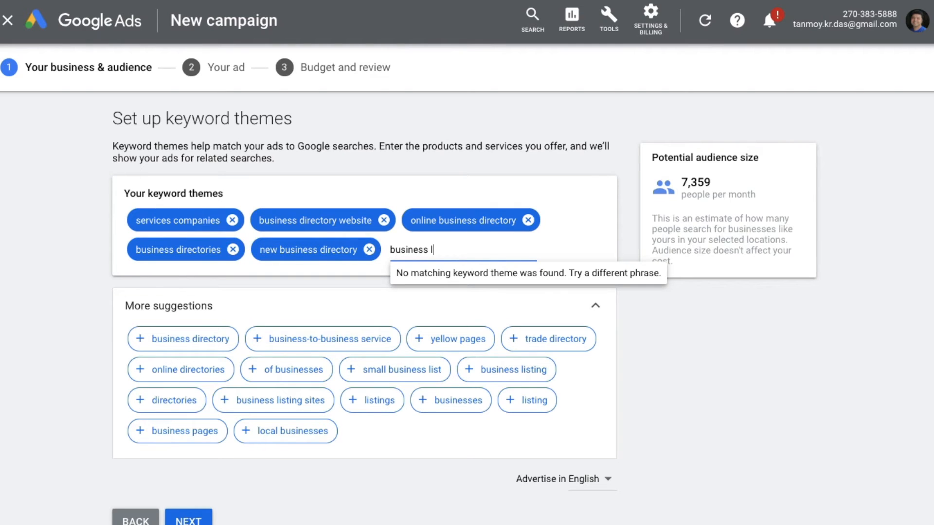
pyautogui.write('isting')
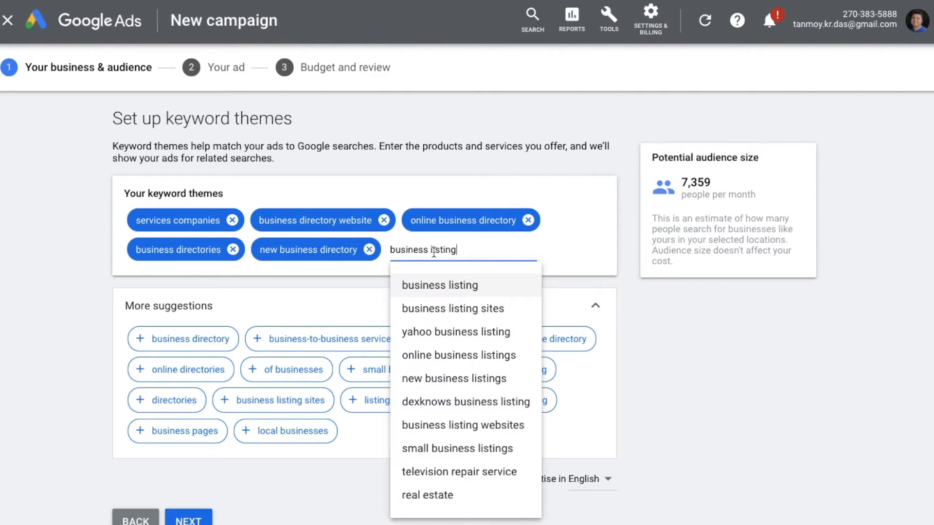
pyautogui.click(443, 287)
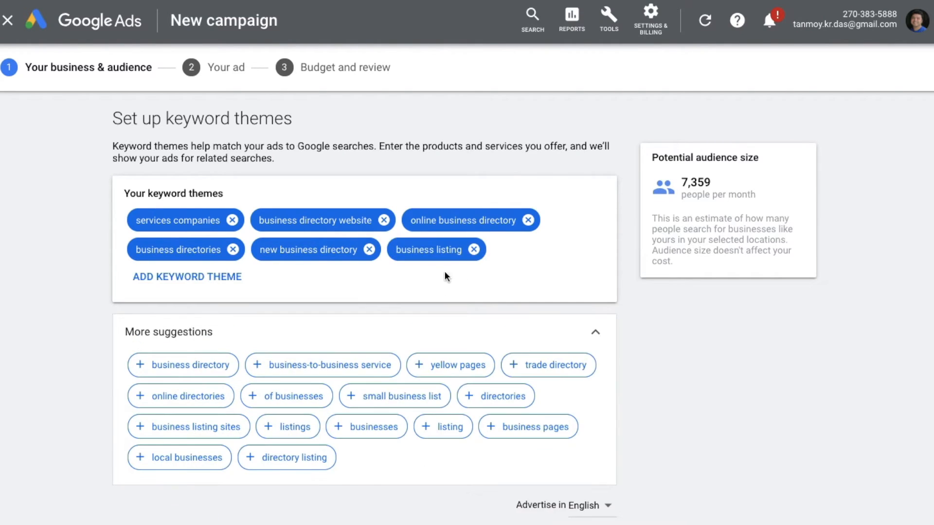
pyautogui.click(208, 281)
pyautogui.write('online bu')
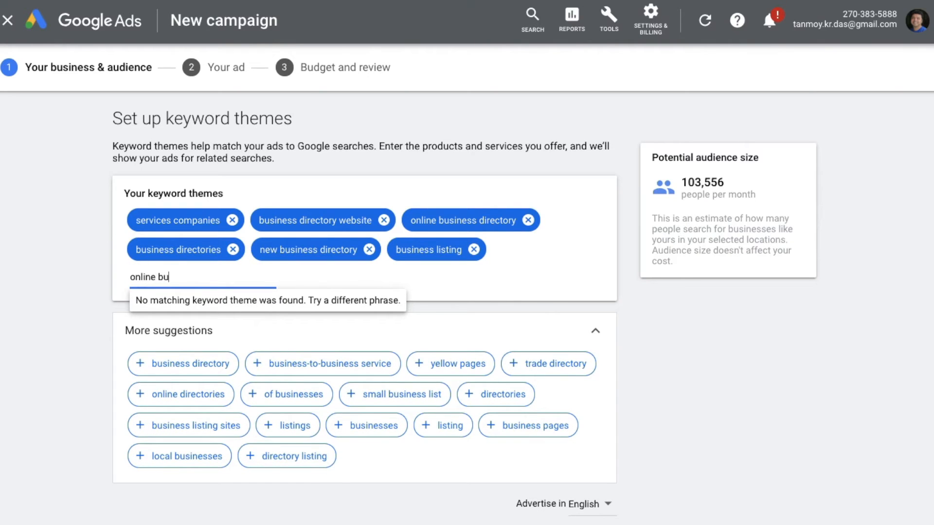
pyautogui.write('siness listing')
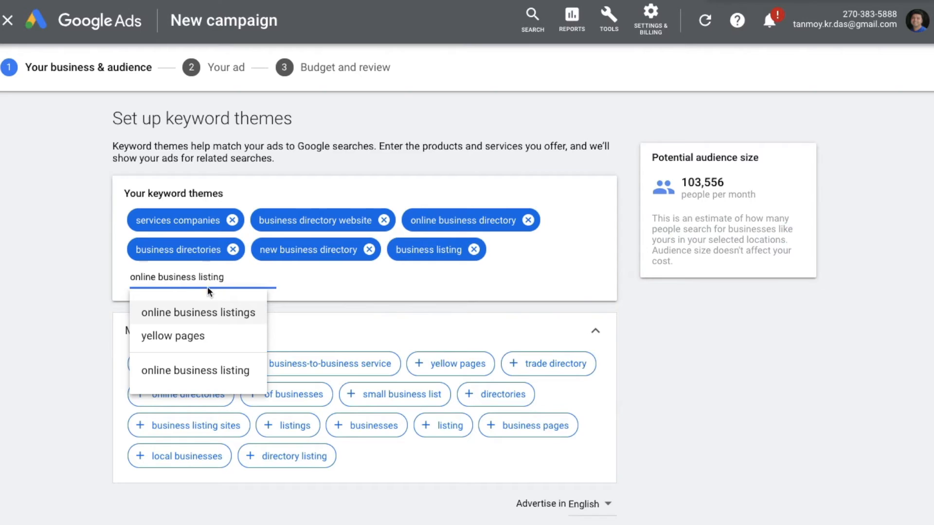
pyautogui.click(200, 311)
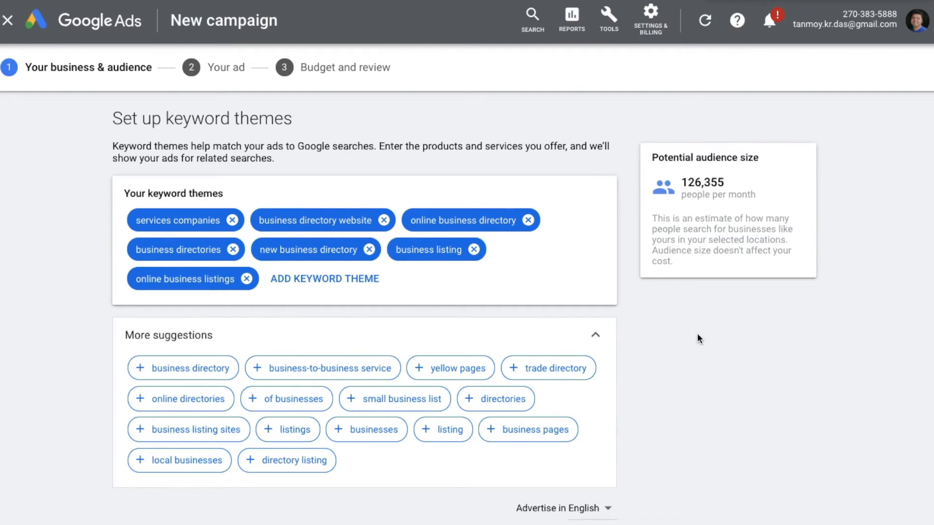
pyautogui.scroll(-3, 700, 396)
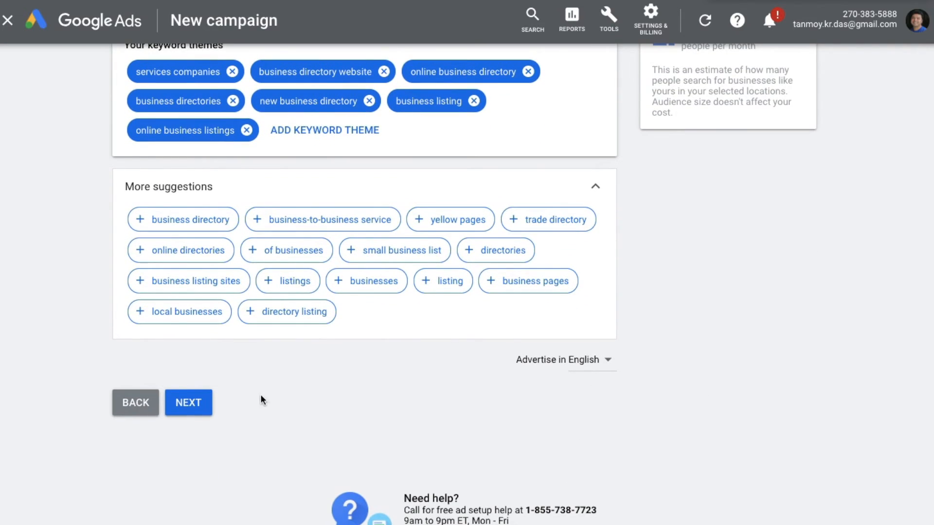
pyautogui.click(190, 405)
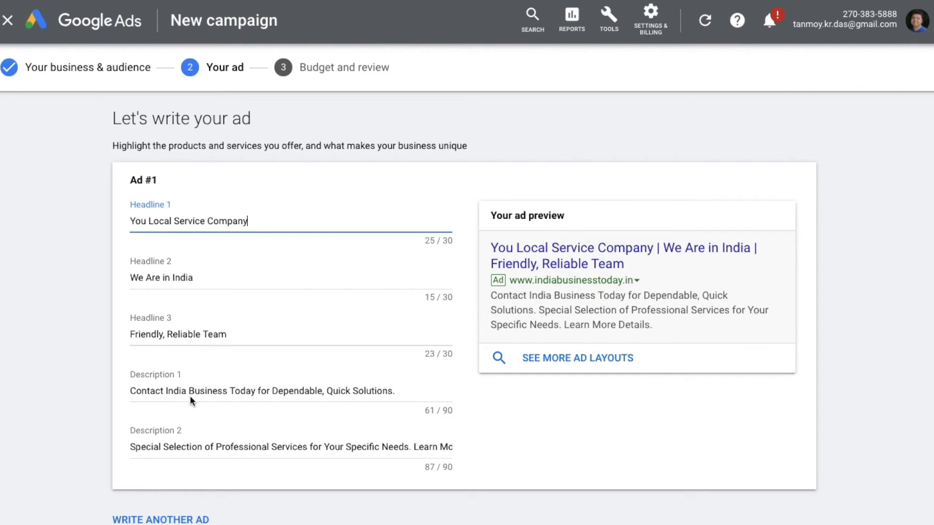
# Change Headline 1 to "Best Local Service Company" and Headline 2 to "Best Online Business Directory".
pyautogui.doubleClick(142, 221)
pyautogui.write('Best')
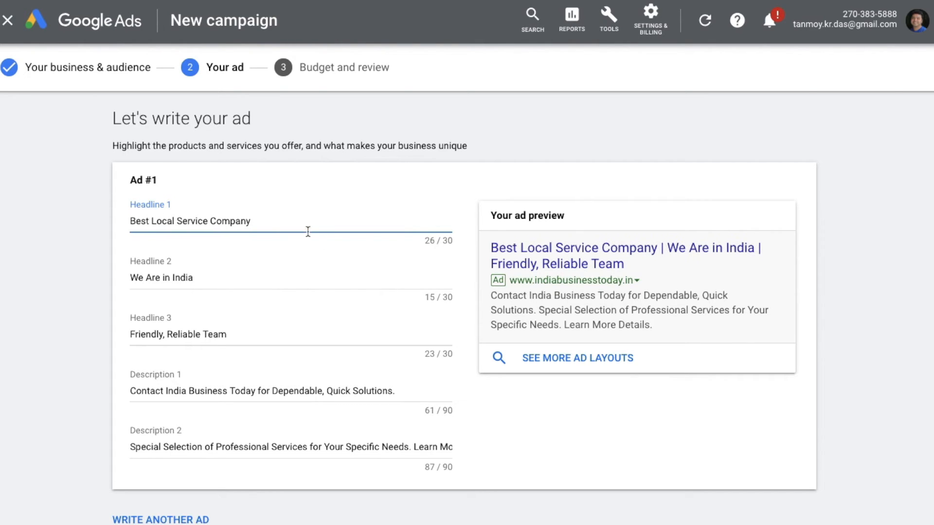
pyautogui.click(209, 280)
pyautogui.press('BackSpace')
pyautogui.press('BackSpace')
pyautogui.press('BackSpace')
pyautogui.press('BackSpace')
pyautogui.press('BackSpace')
pyautogui.press('BackSpace')
pyautogui.press('BackSpace')
pyautogui.press('BackSpace')
pyautogui.press('BackSpace')
pyautogui.press('BackSpace')
pyautogui.press('BackSpace')
pyautogui.press('BackSpace')
pyautogui.press('BackSpace')
pyautogui.press('BackSpace')
pyautogui.press('BackSpace')
pyautogui.write('Best Online Business Directory')
# End Headline 3 with a period so that it reads "Friendly, Reliable Team.".
pyautogui.click(245, 334)
pyautogui.write('For A')
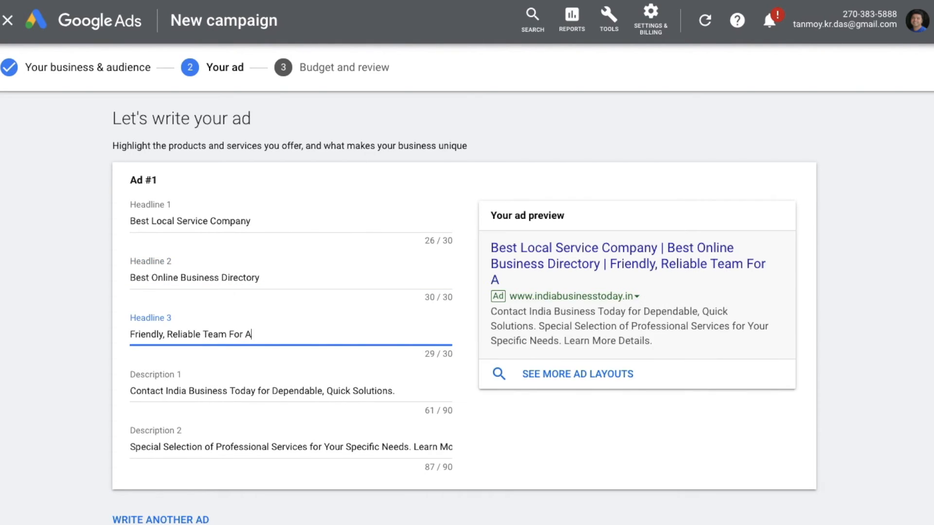
pyautogui.press('BackSpace')
pyautogui.press('BackSpace')
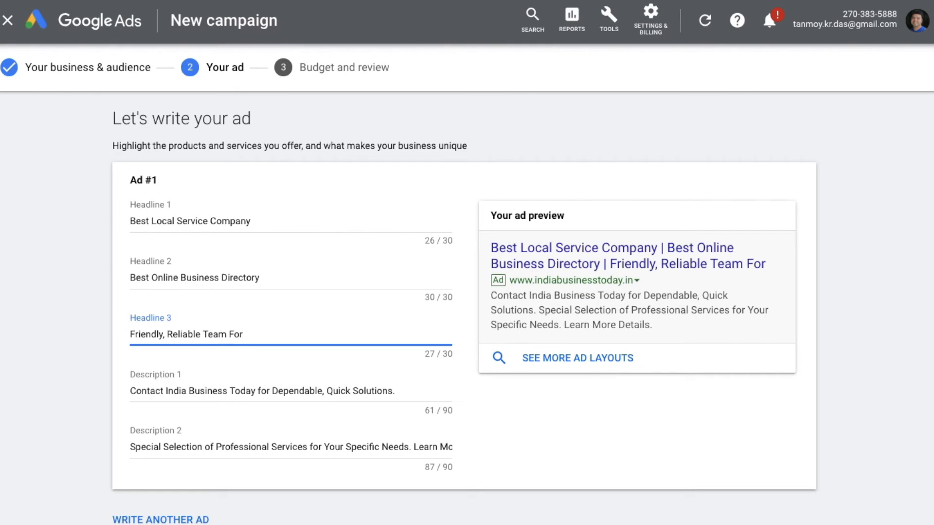
pyautogui.press('BackSpace')
pyautogui.press('BackSpace')
pyautogui.press('BackSpace')
pyautogui.press('BackSpace')
pyautogui.write('.')
# Append "Best Deals For Everyone." to the end of Description 1 of the ad.
pyautogui.click(401, 391)
pyautogui.write('Bes')
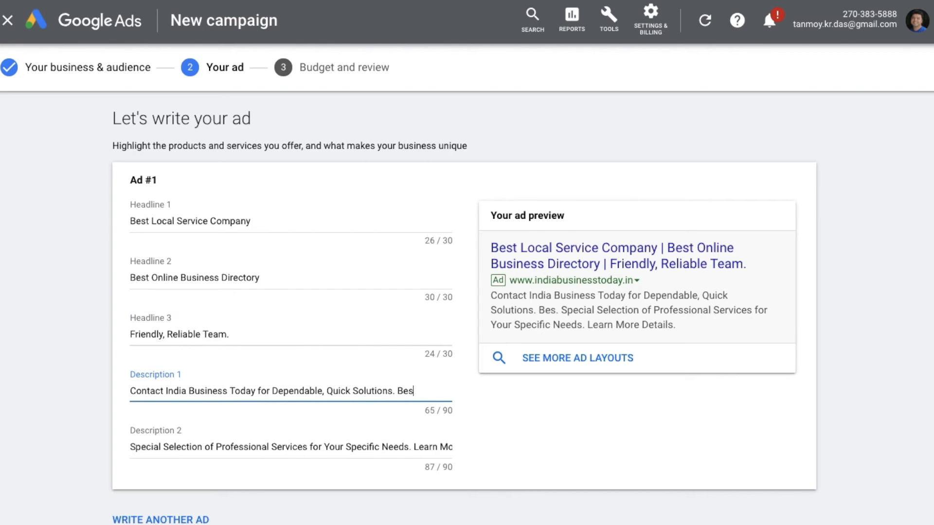
pyautogui.write('t Deals')
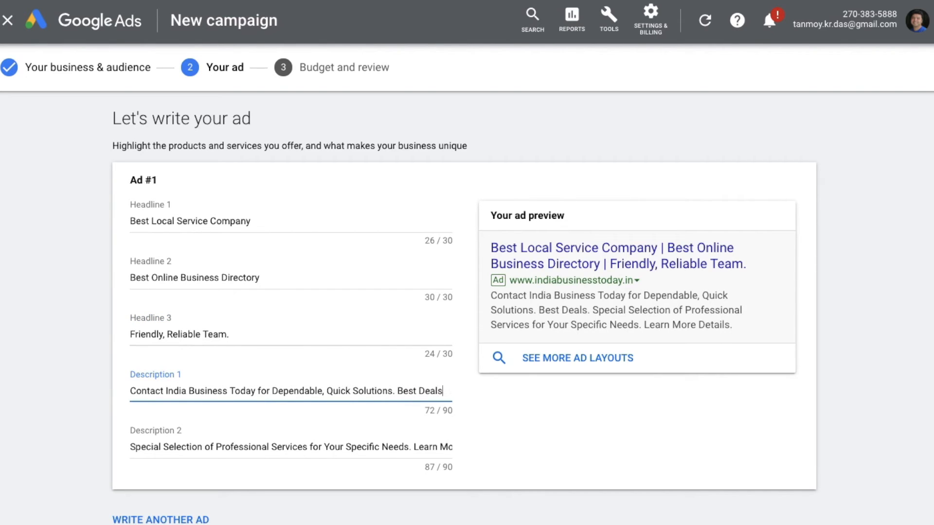
pyautogui.write(' For Ever')
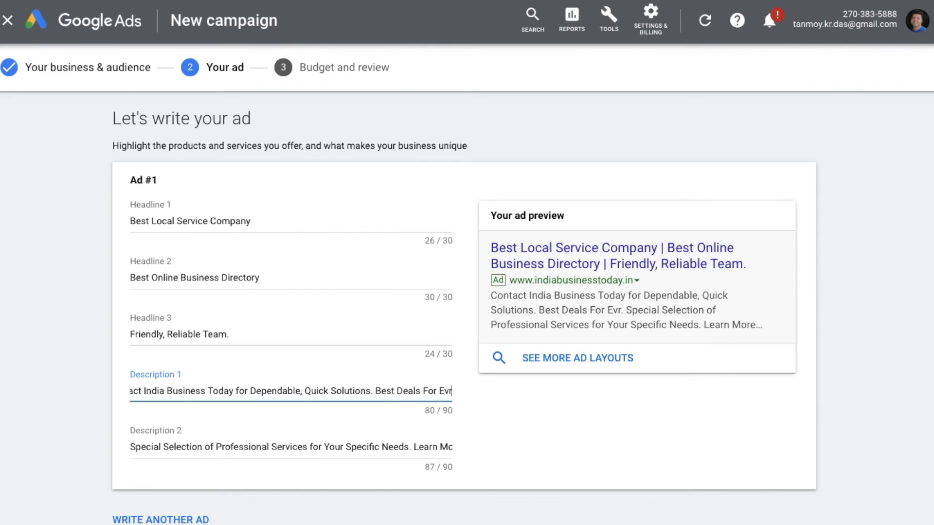
pyautogui.write('yon')
pyautogui.write('e.')
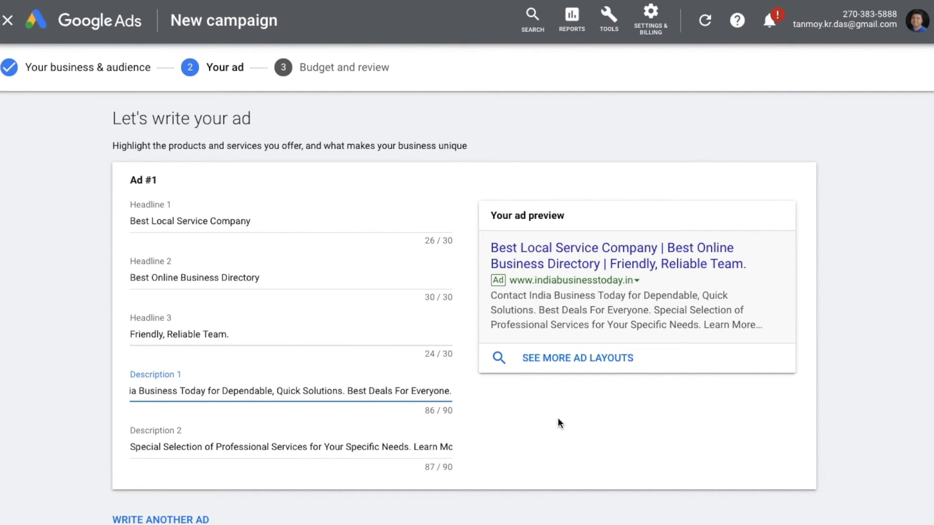
pyautogui.scroll(-5, 559, 421)
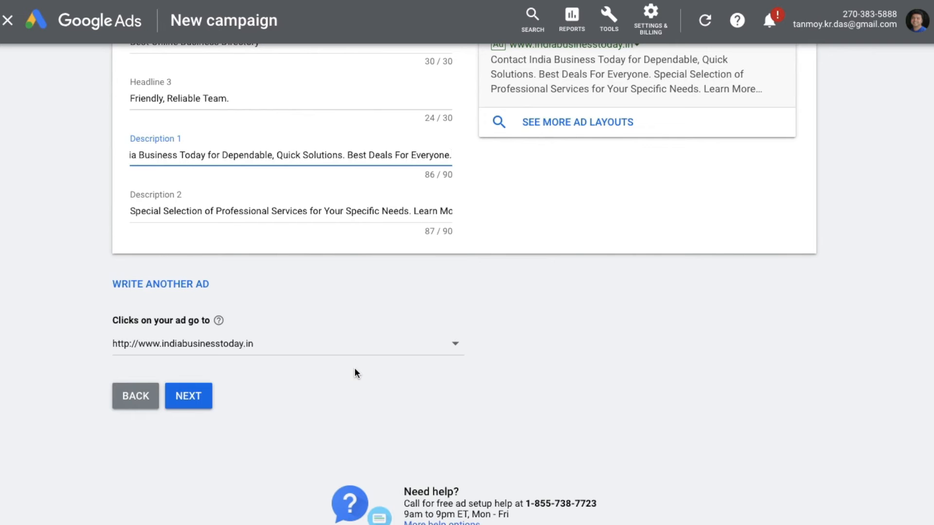
# Finish the ad, set a custom budget of $100 daily average for the campaign, and proceed to the campaign review.
pyautogui.click(197, 395)
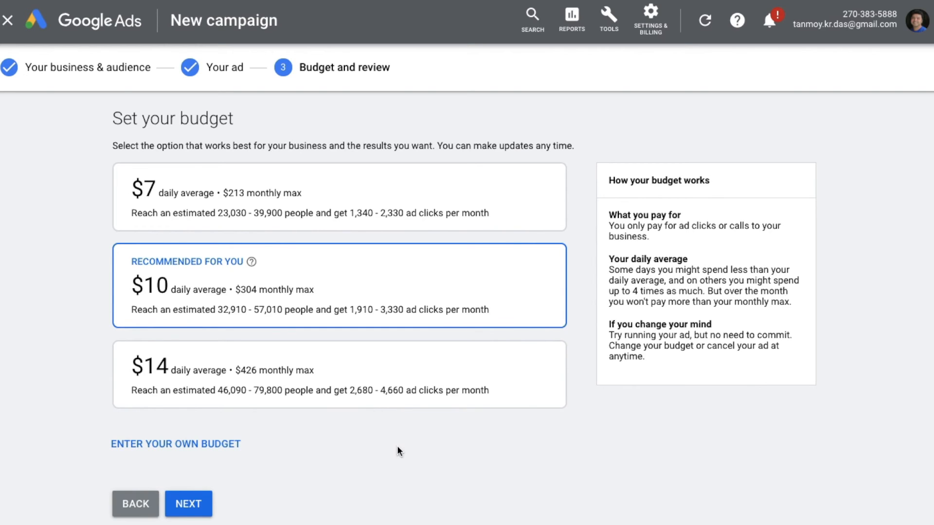
pyautogui.click(205, 444)
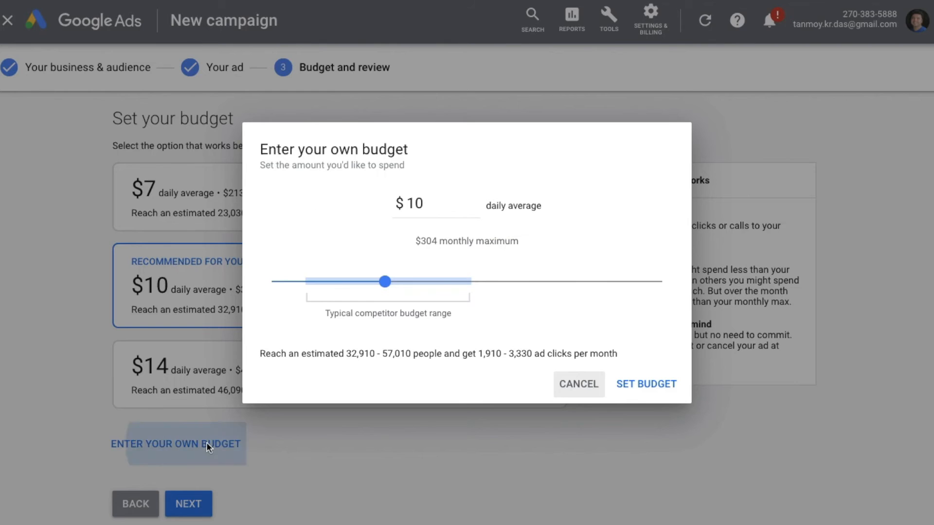
pyautogui.click(448, 206)
pyautogui.write('0')
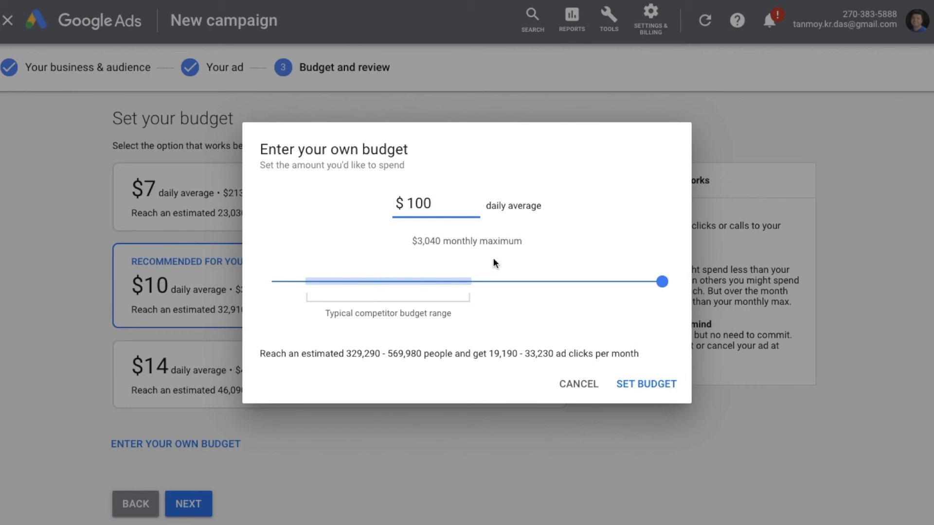
pyautogui.click(645, 385)
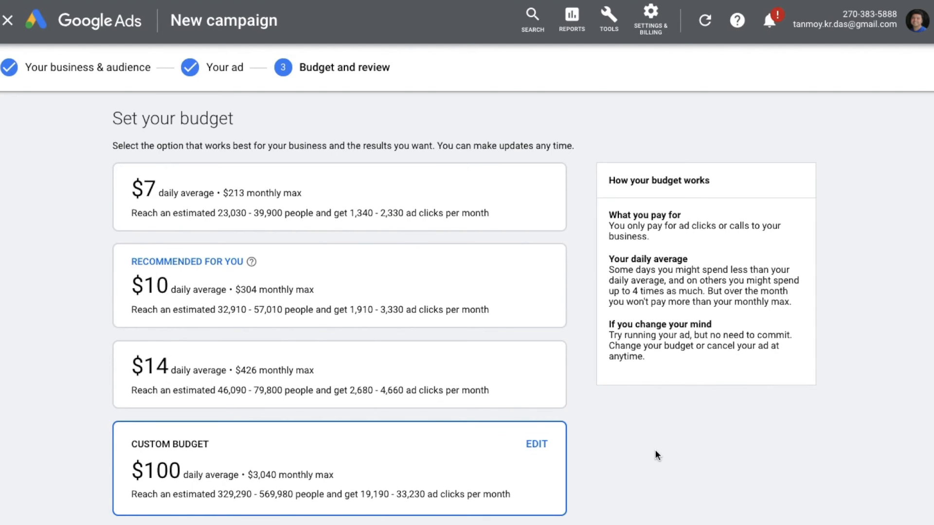
pyautogui.scroll(-5, 655, 449)
pyautogui.click(190, 342)
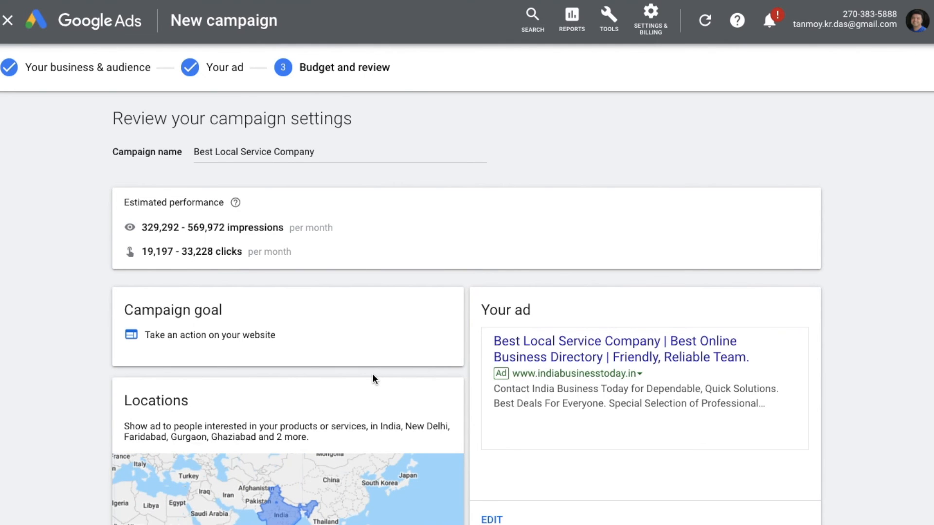
# Rename the campaign as "Local Service CompanyJan23".
pyautogui.click(215, 152)
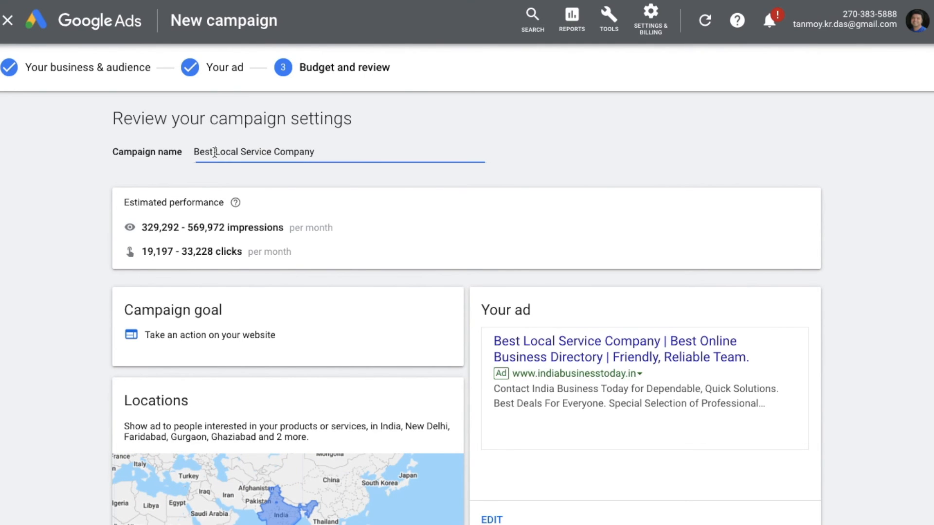
pyautogui.press('BackSpace')
pyautogui.press('BackSpace')
pyautogui.press('BackSpace')
pyautogui.press('BackSpace')
pyautogui.press('BackSpace')
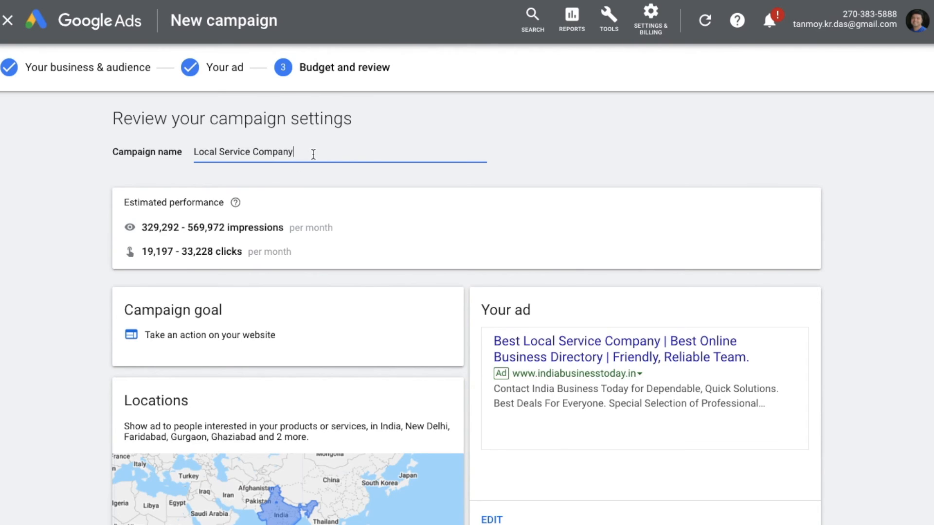
pyautogui.write('Jan23')
# Review the campaign's goal, ad, locations, keyword themes and budget, and submit the settings to create the campaign.
pyautogui.scroll(-2, 916, 357)
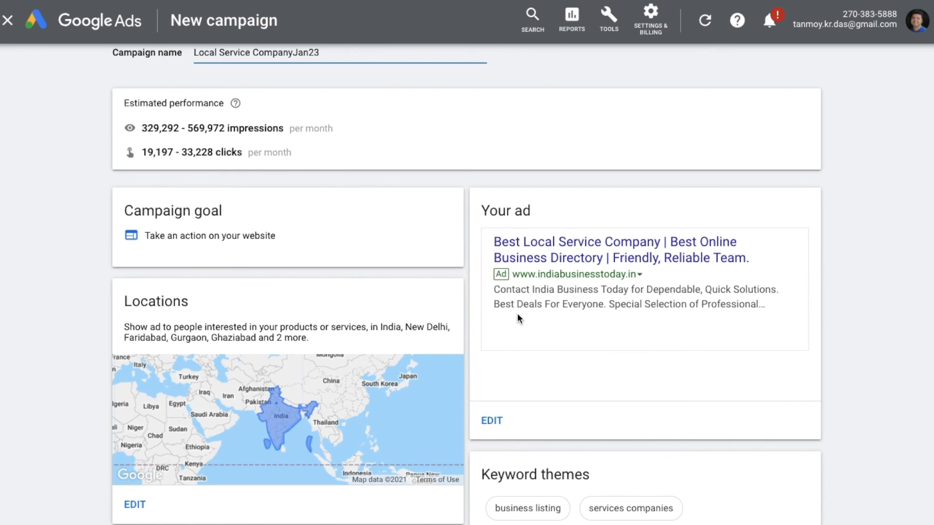
pyautogui.scroll(-5, 468, 328)
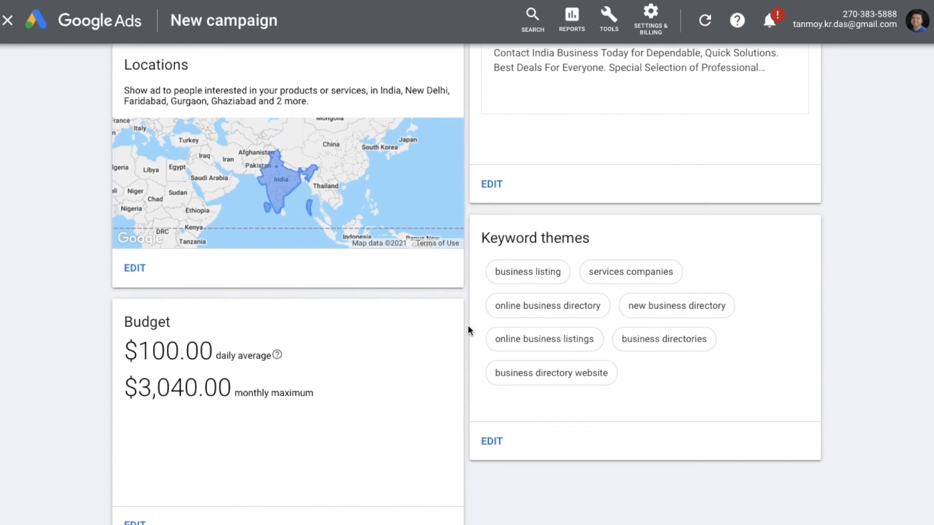
pyautogui.scroll(-4, 468, 328)
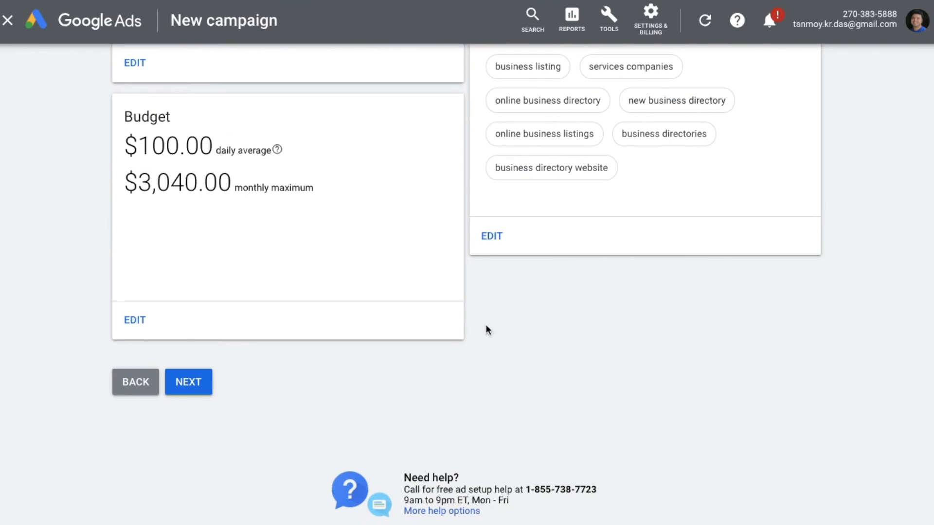
pyautogui.scroll(2, 486, 330)
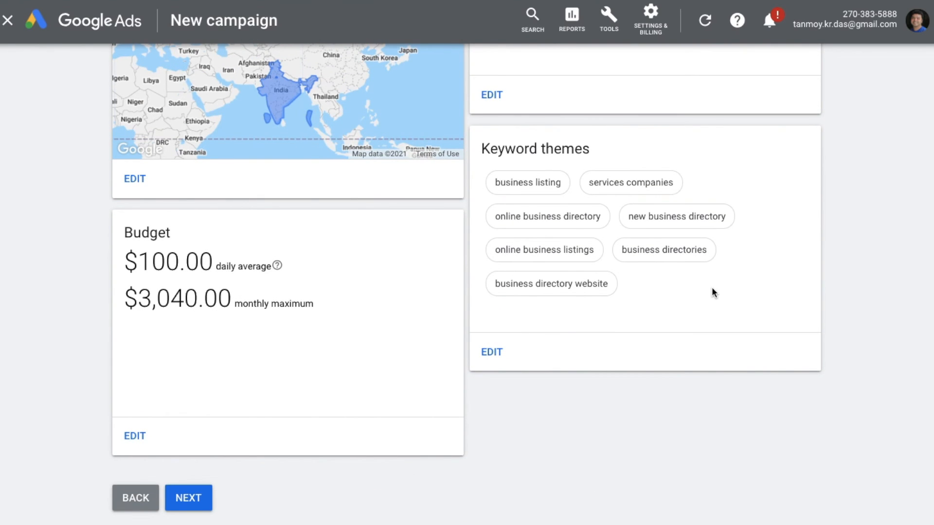
pyautogui.scroll(2, 712, 291)
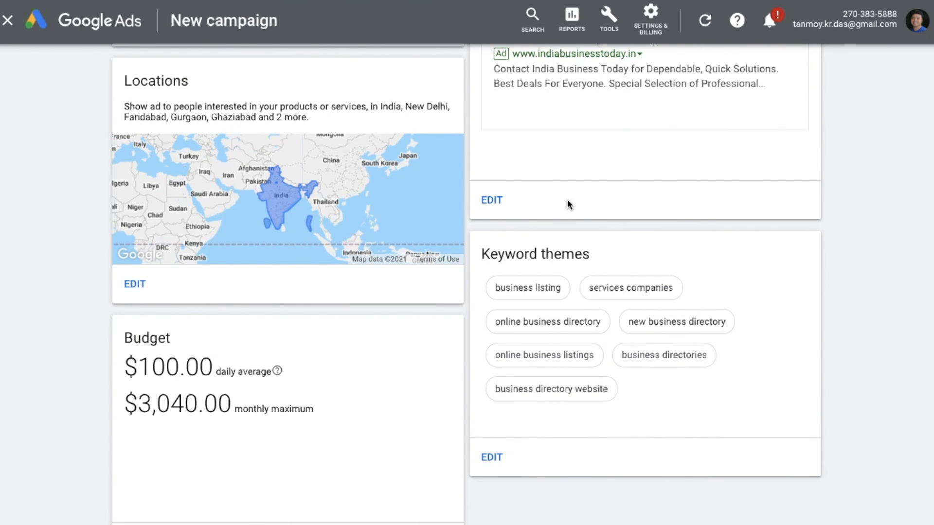
pyautogui.scroll(-5, 858, 295)
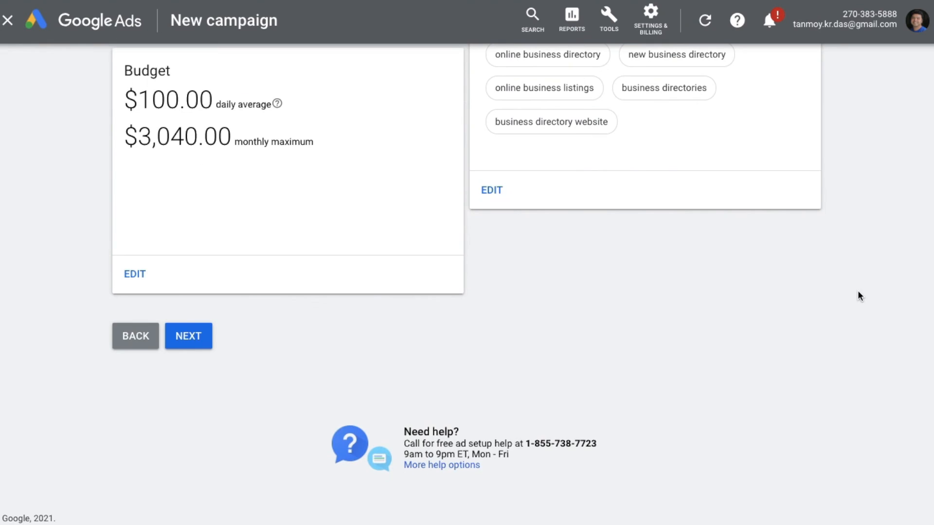
pyautogui.click(201, 337)
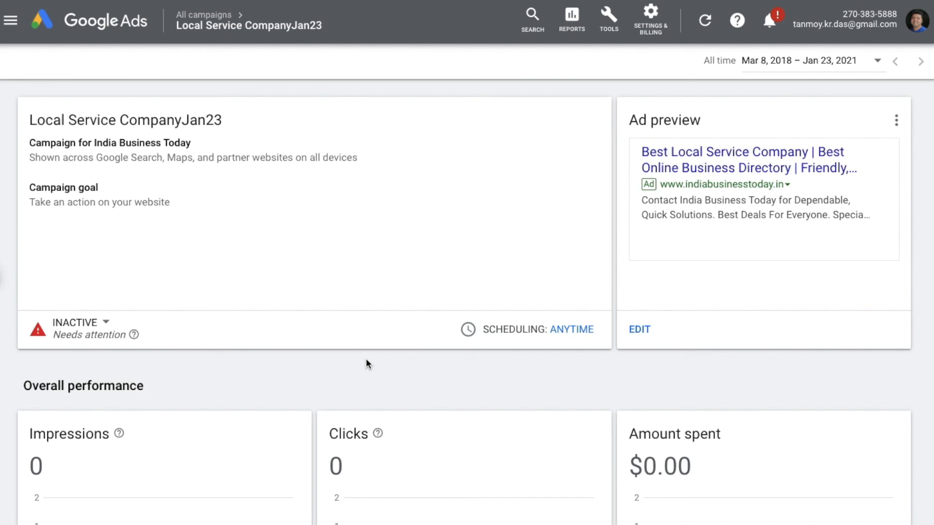
# Examine the new campaign's overview, including its performance, Google Analytics, targeting, budget and location sections.
pyautogui.scroll(-3, 367, 363)
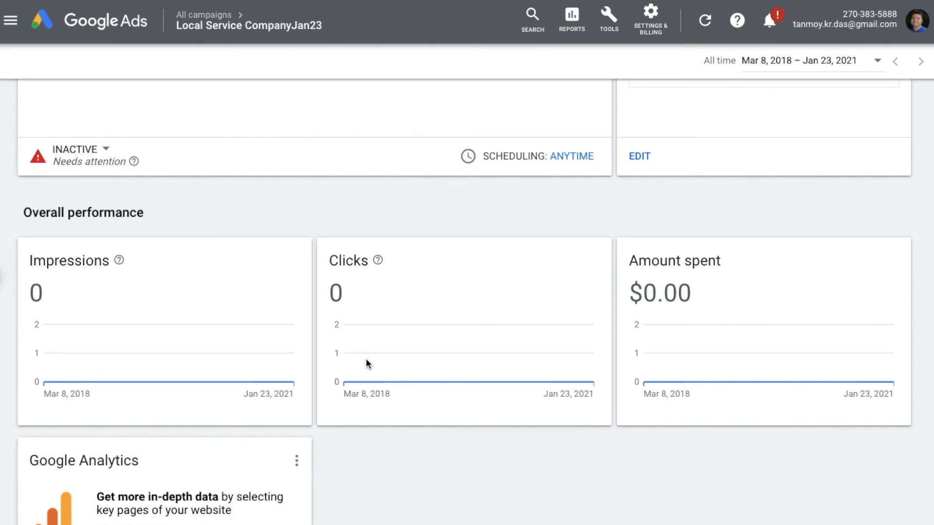
pyautogui.scroll(-10, 367, 364)
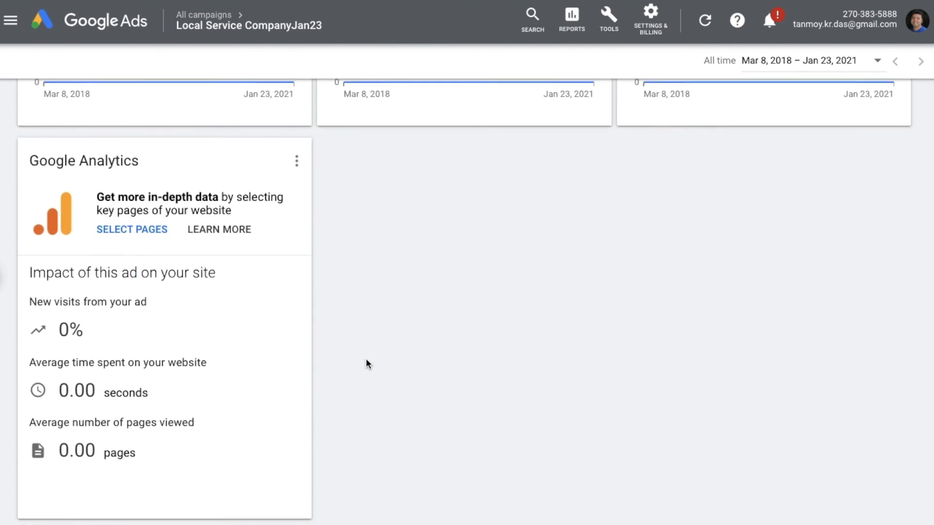
pyautogui.scroll(-9, 368, 364)
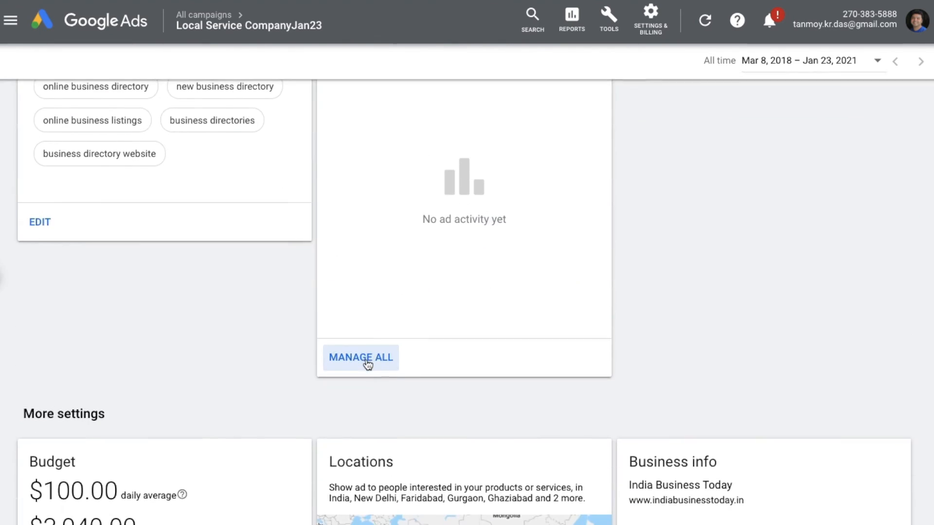
pyautogui.scroll(-2, 367, 363)
pyautogui.scroll(20, 367, 363)
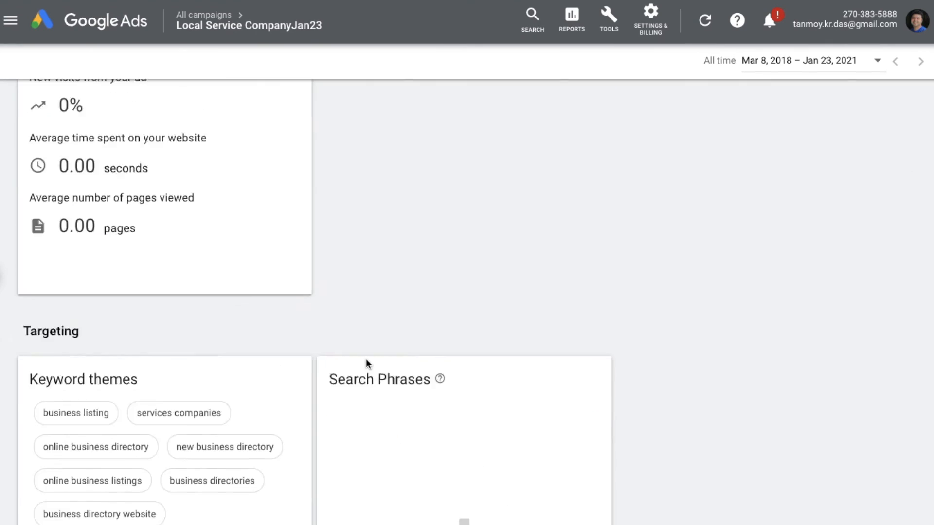